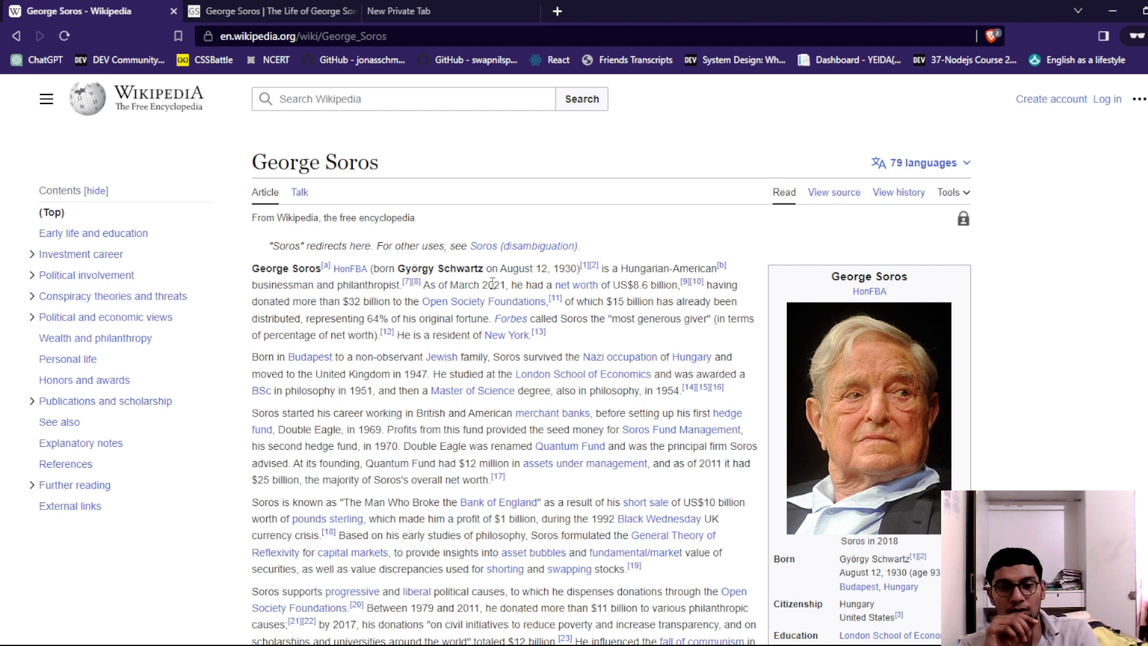
scroll(492, 283, down, 1)
scroll(492, 283, down, 1)
scroll(493, 284, down, 2)
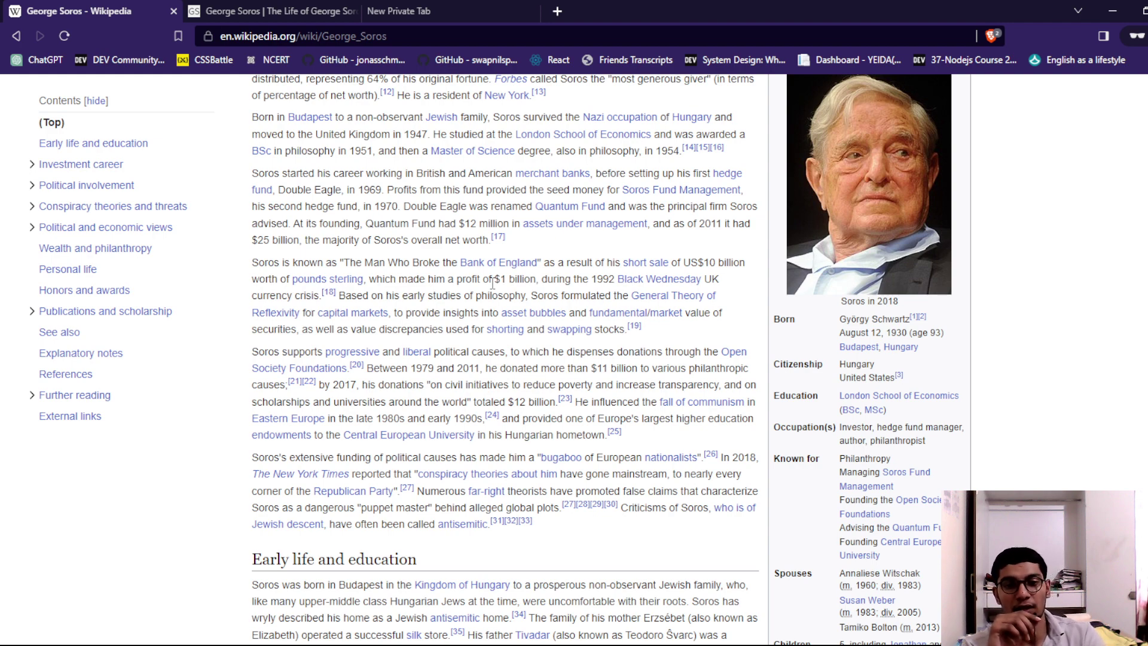
scroll(492, 284, down, 2)
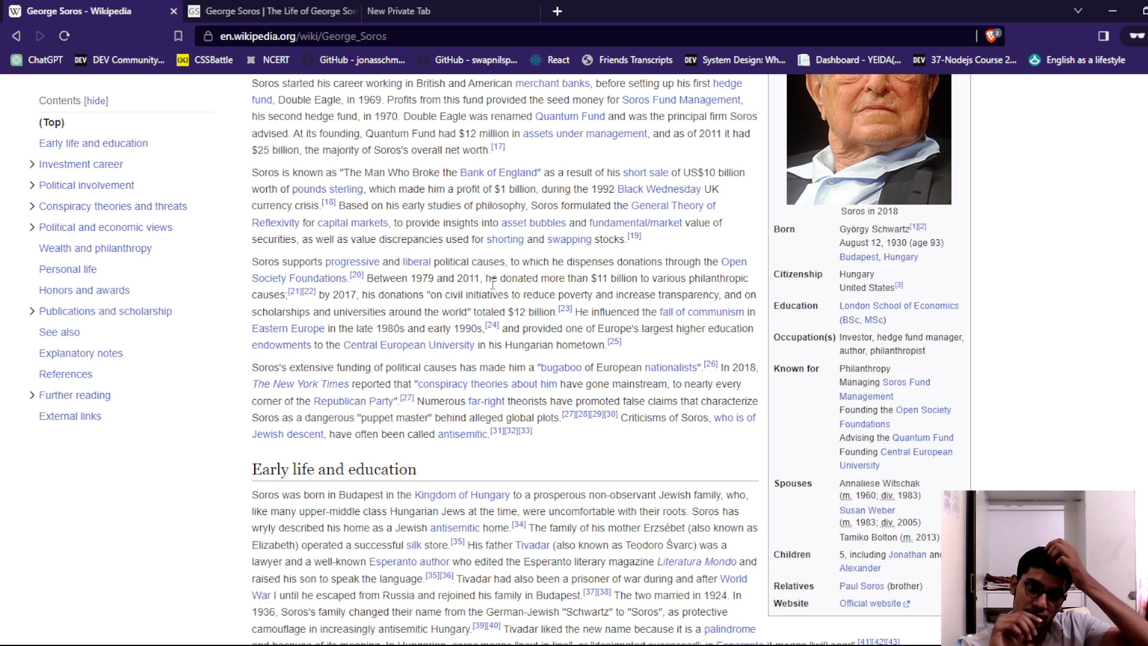
scroll(492, 284, down, 1)
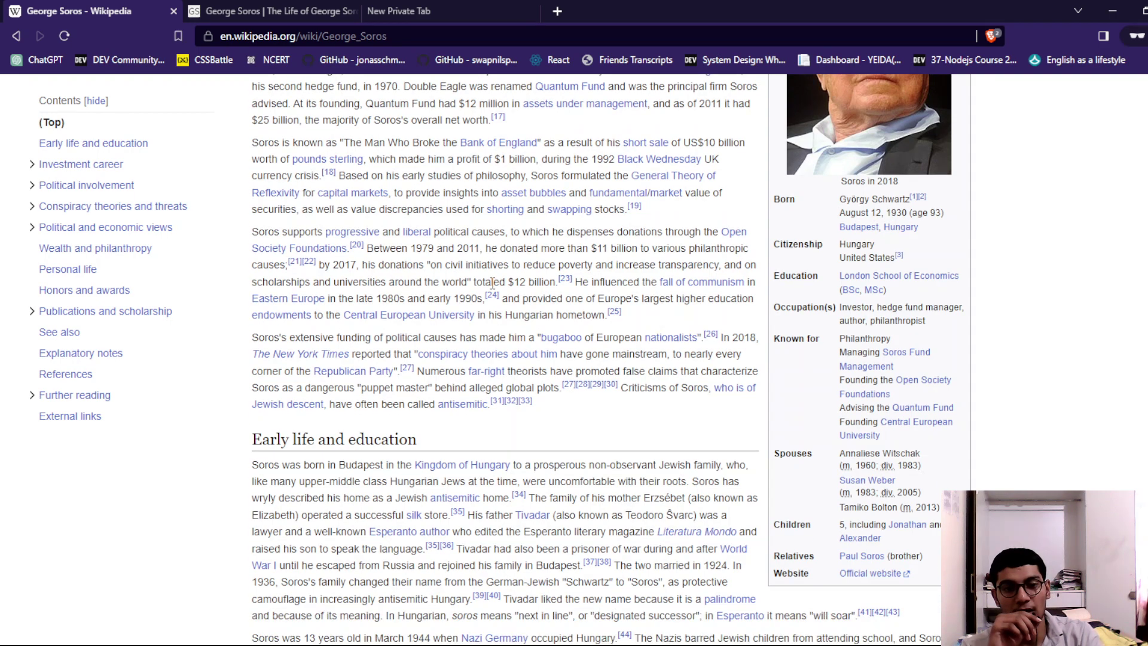
scroll(491, 283, down, 3)
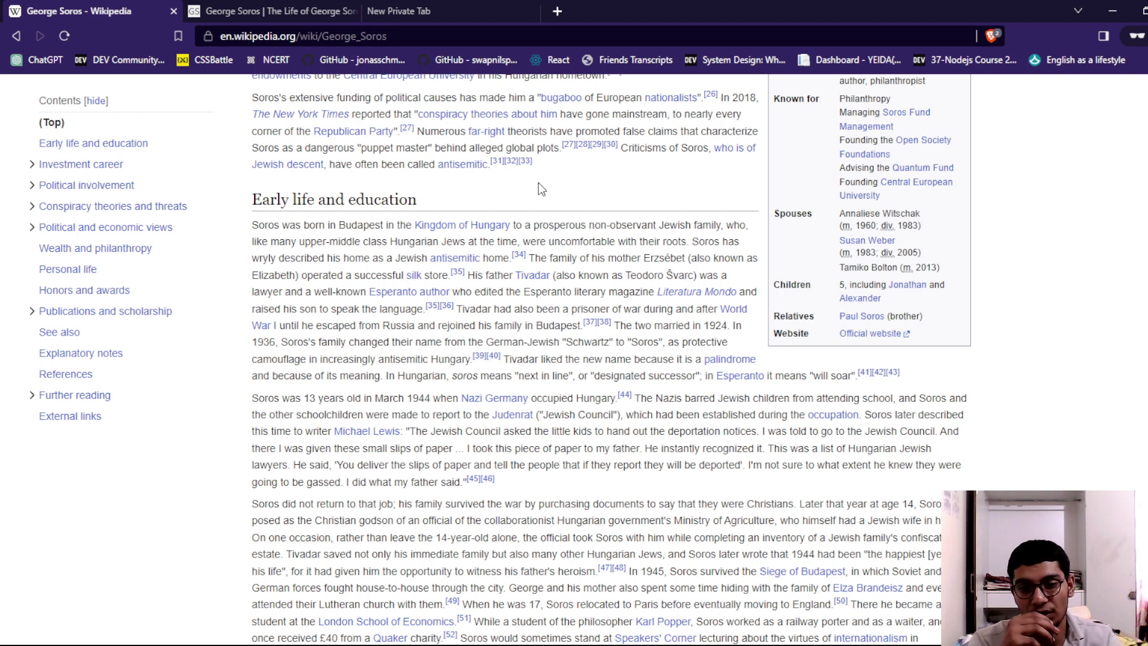
scroll(538, 182, down, 1)
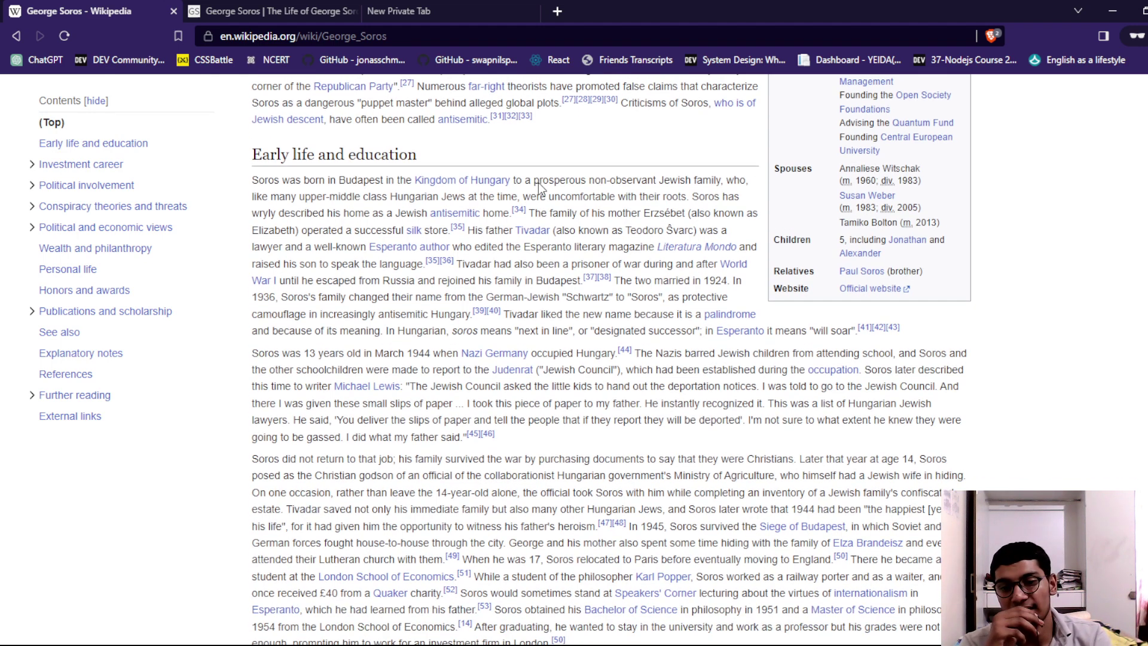
scroll(538, 182, down, 2)
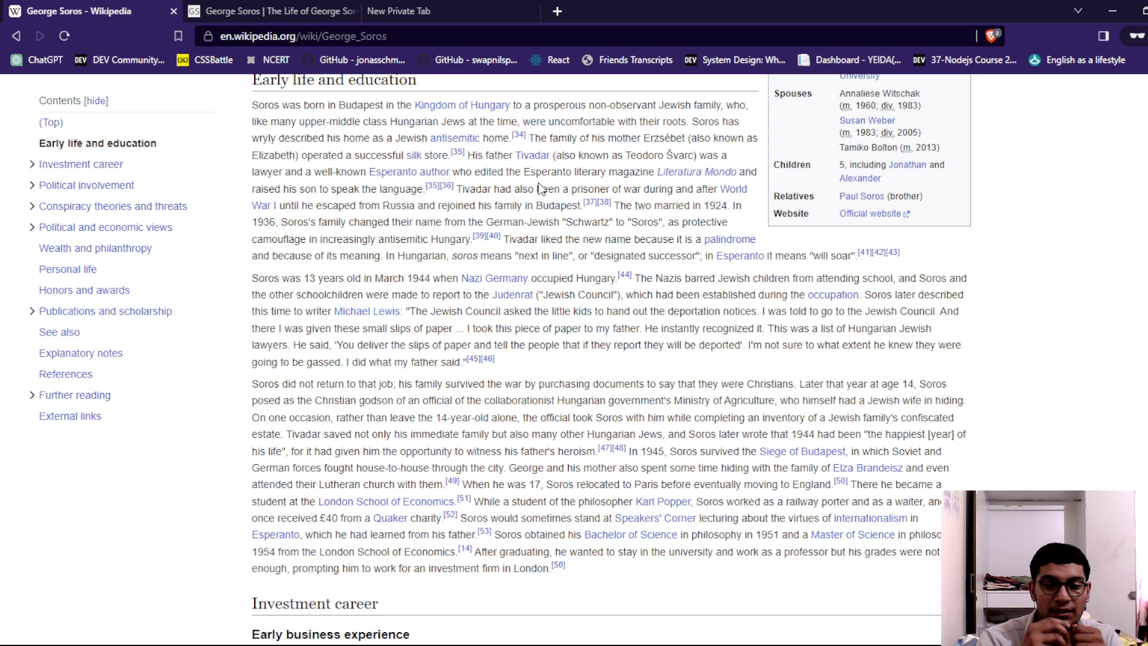
scroll(541, 188, down, 1)
scroll(541, 189, down, 2)
scroll(541, 188, down, 2)
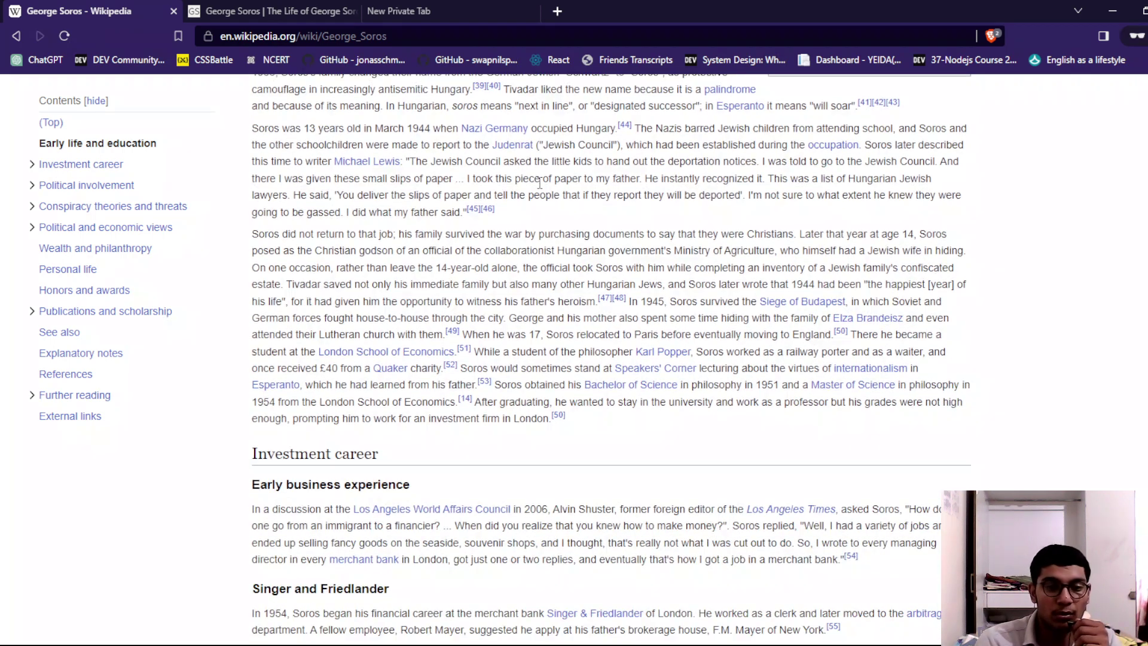
scroll(540, 188, down, 2)
scroll(540, 189, down, 1)
scroll(540, 187, down, 3)
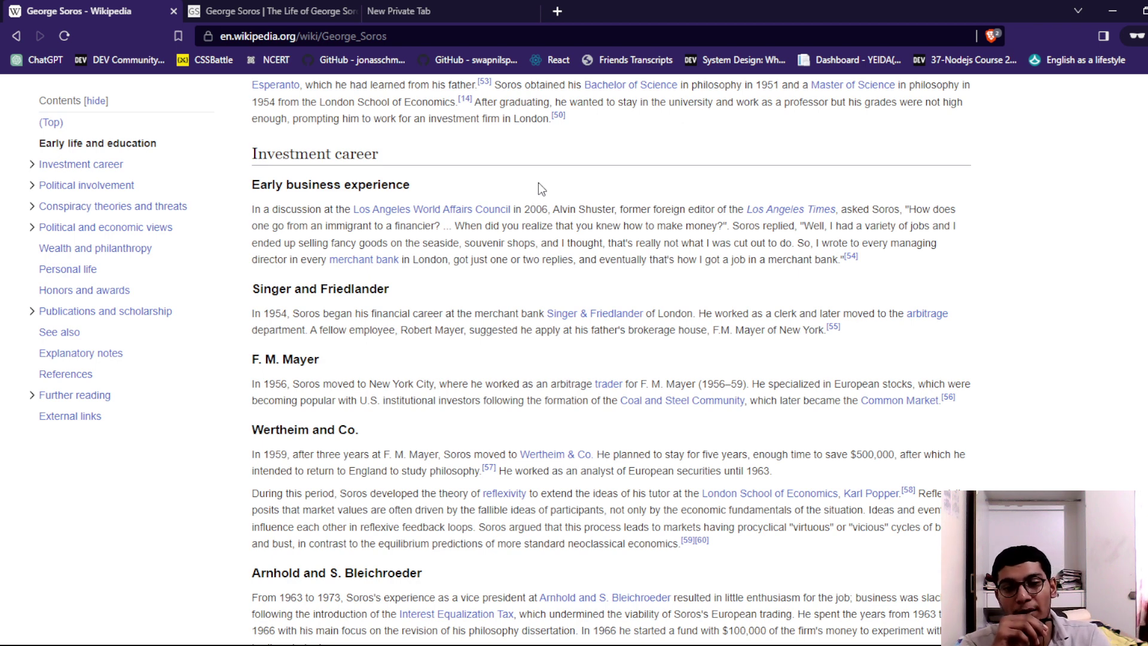
scroll(538, 188, down, 1)
scroll(538, 188, down, 1)
scroll(538, 188, down, 2)
scroll(539, 188, down, 1)
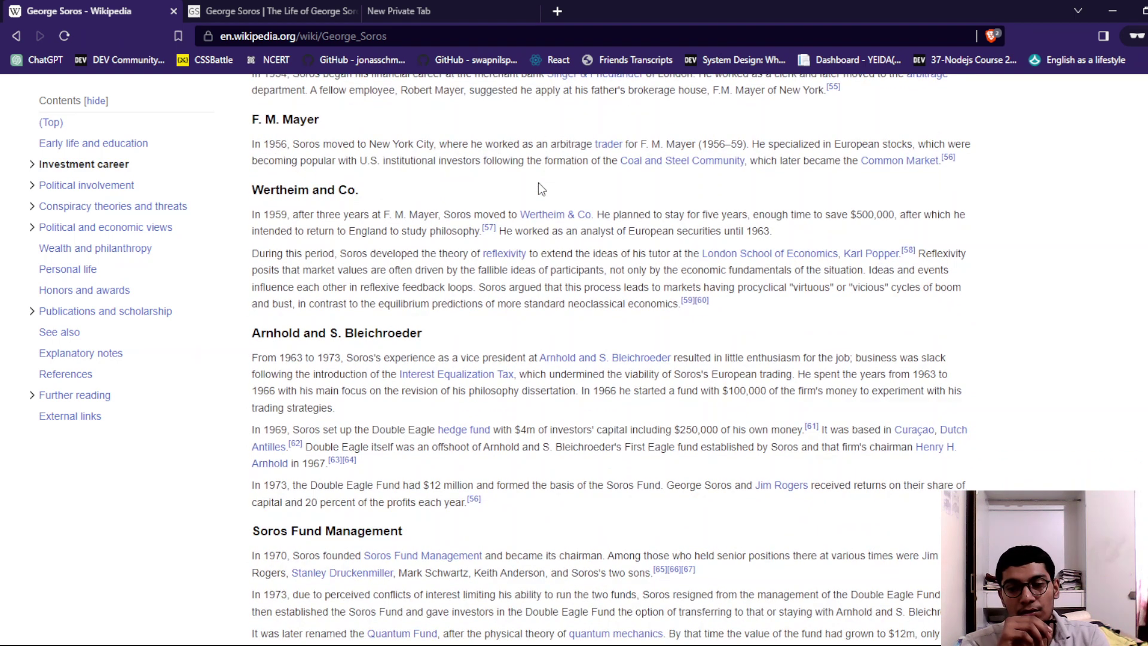
scroll(539, 187, down, 1)
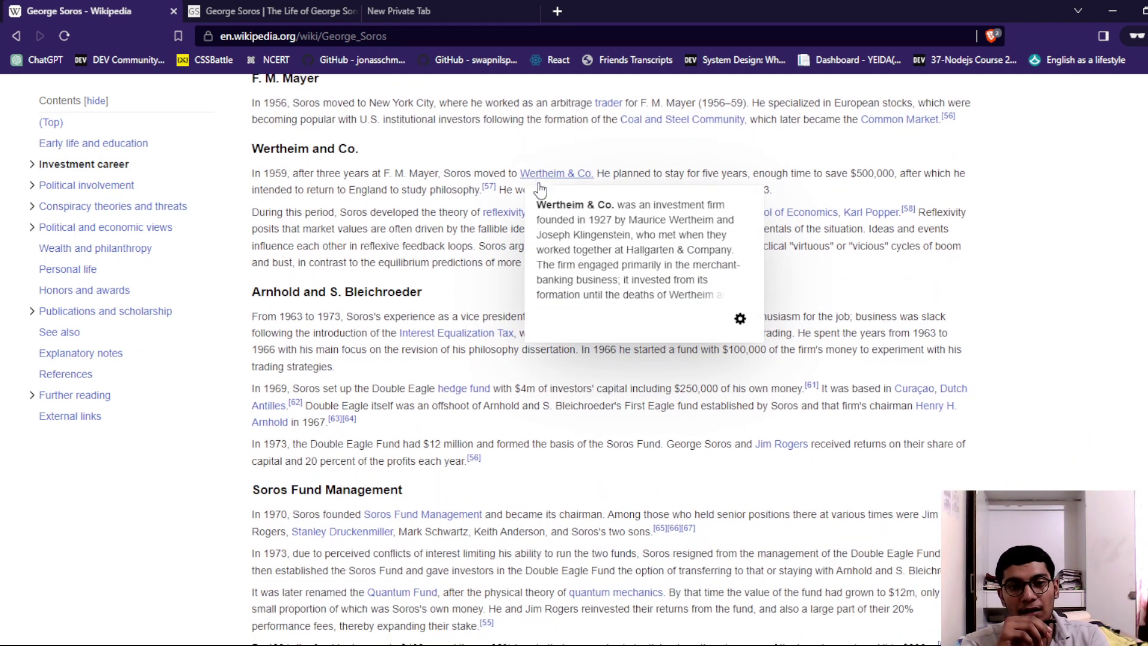
scroll(539, 189, down, 1)
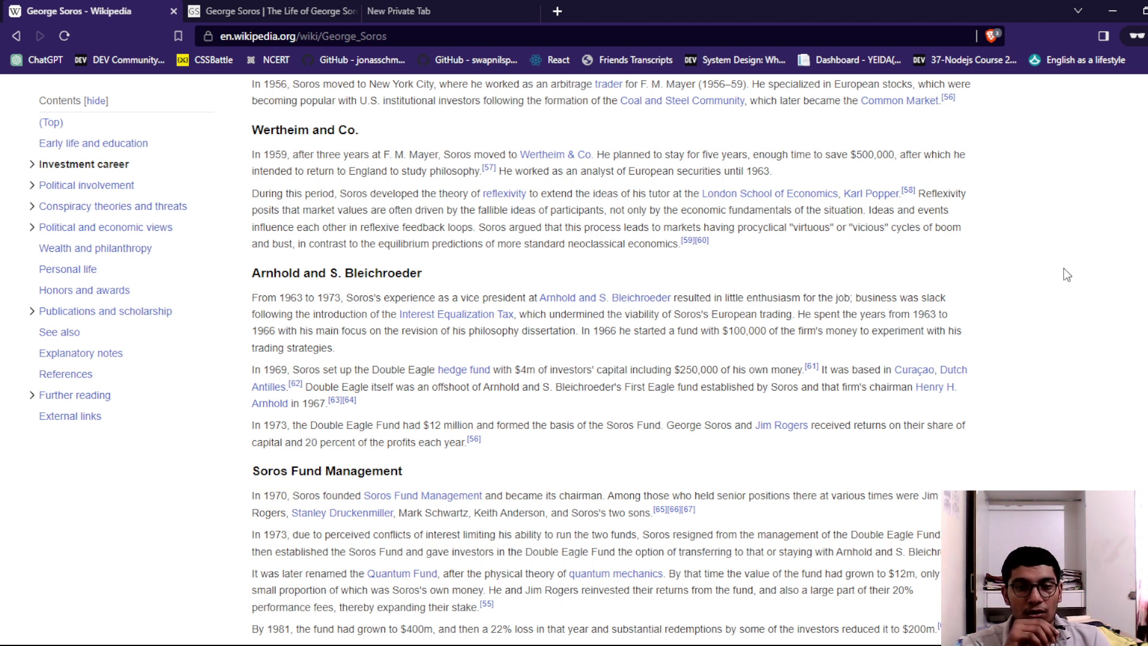
scroll(1067, 275, down, 1)
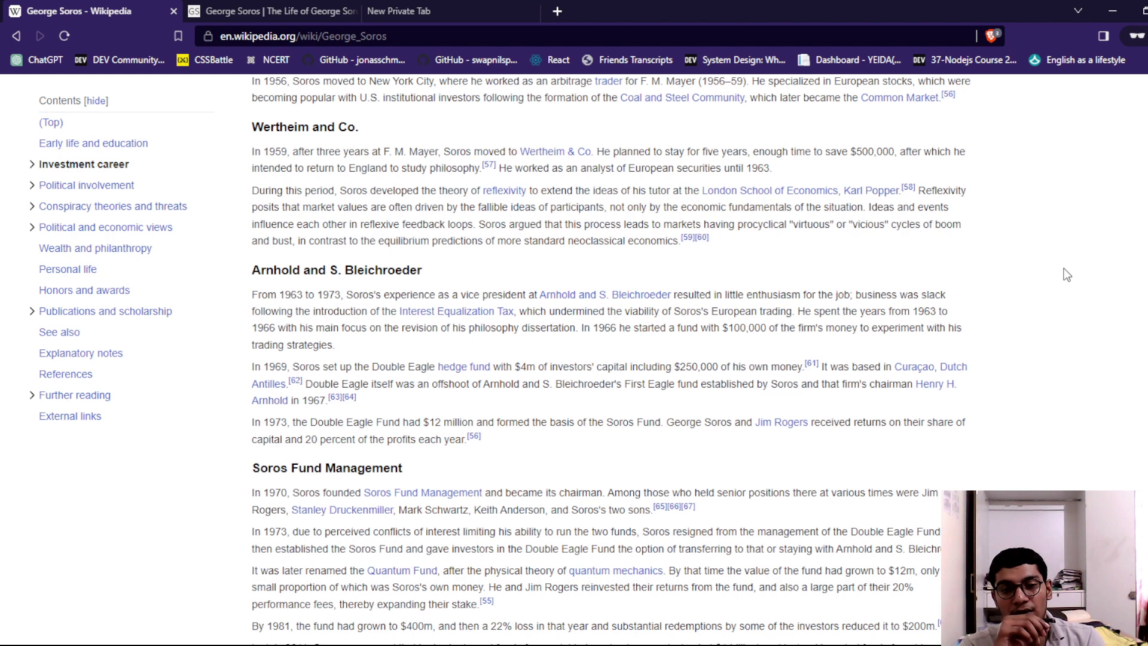
scroll(1066, 274, down, 1)
scroll(1067, 275, down, 2)
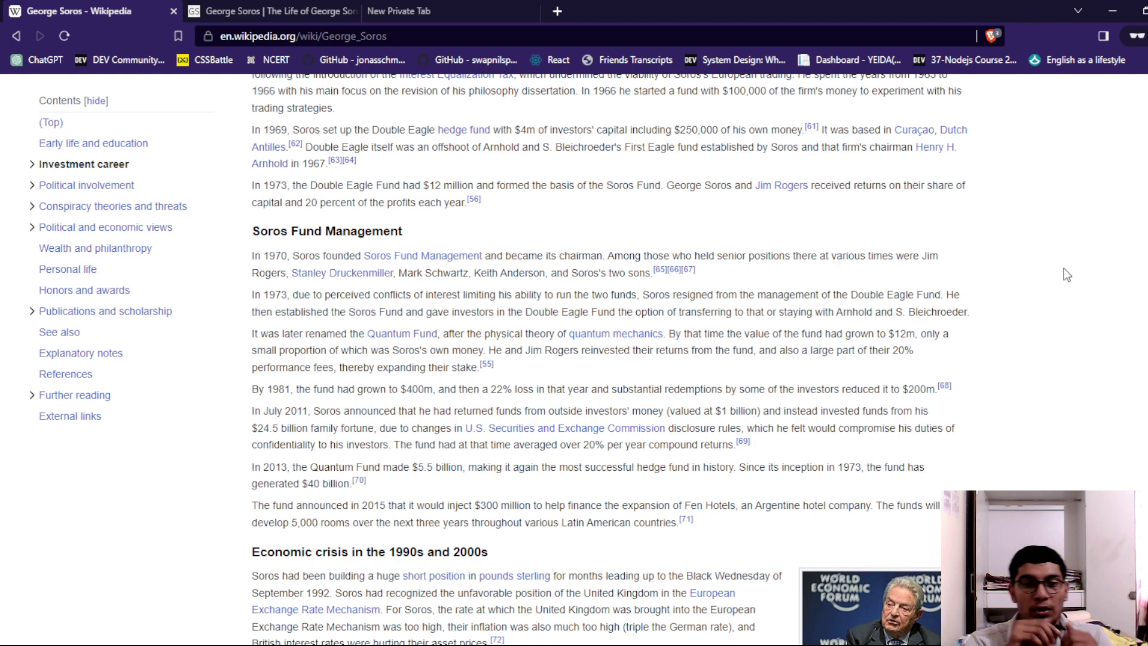
scroll(528, 440, down, 2)
scroll(511, 403, down, 3)
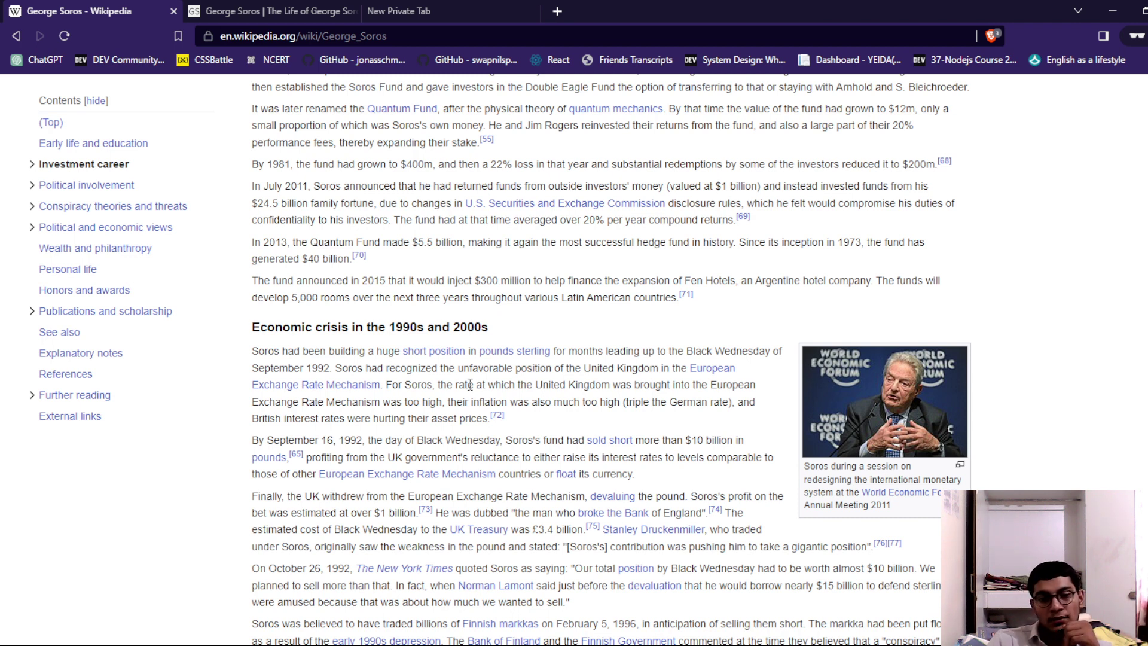
scroll(469, 383, down, 1)
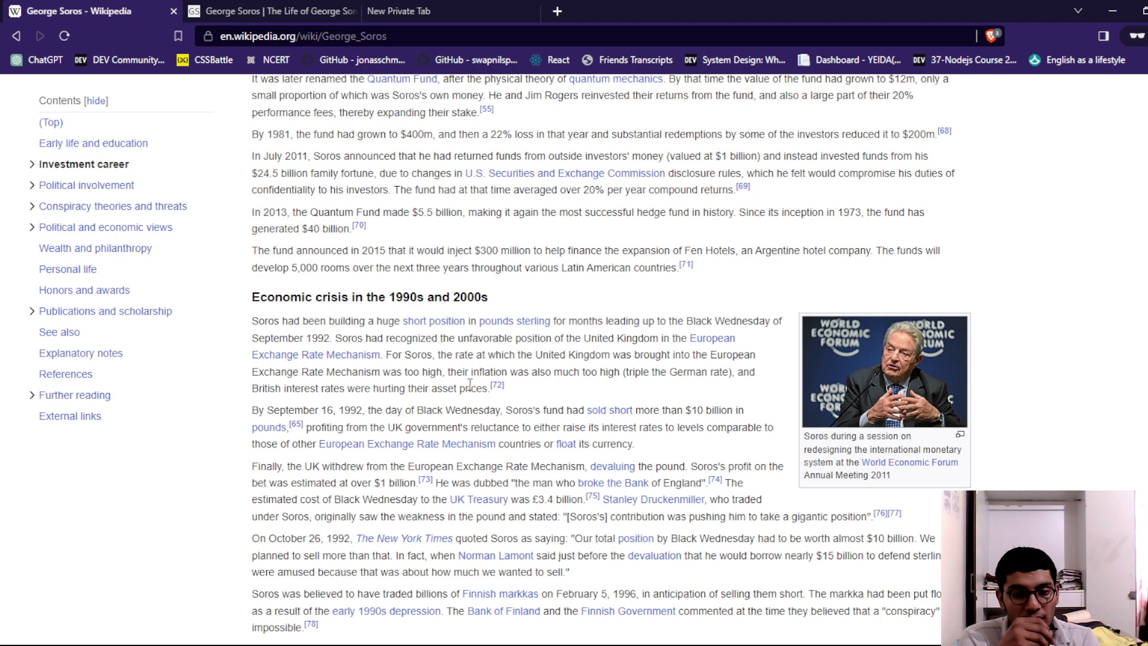
scroll(466, 384, down, 2)
scroll(468, 384, down, 4)
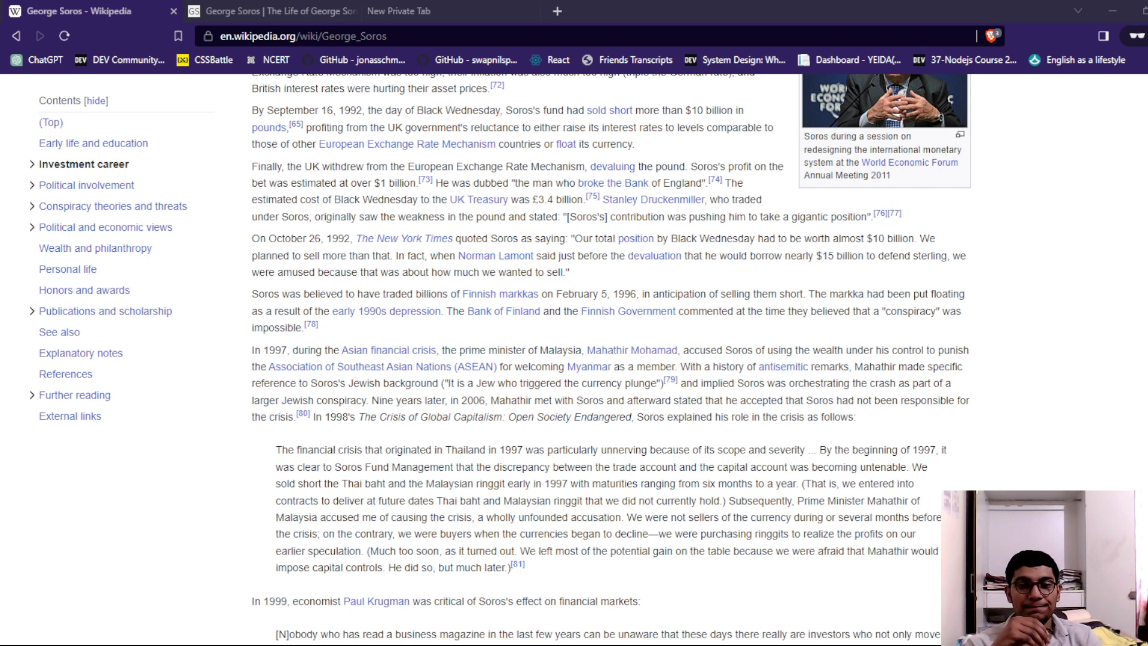
click(469, 384)
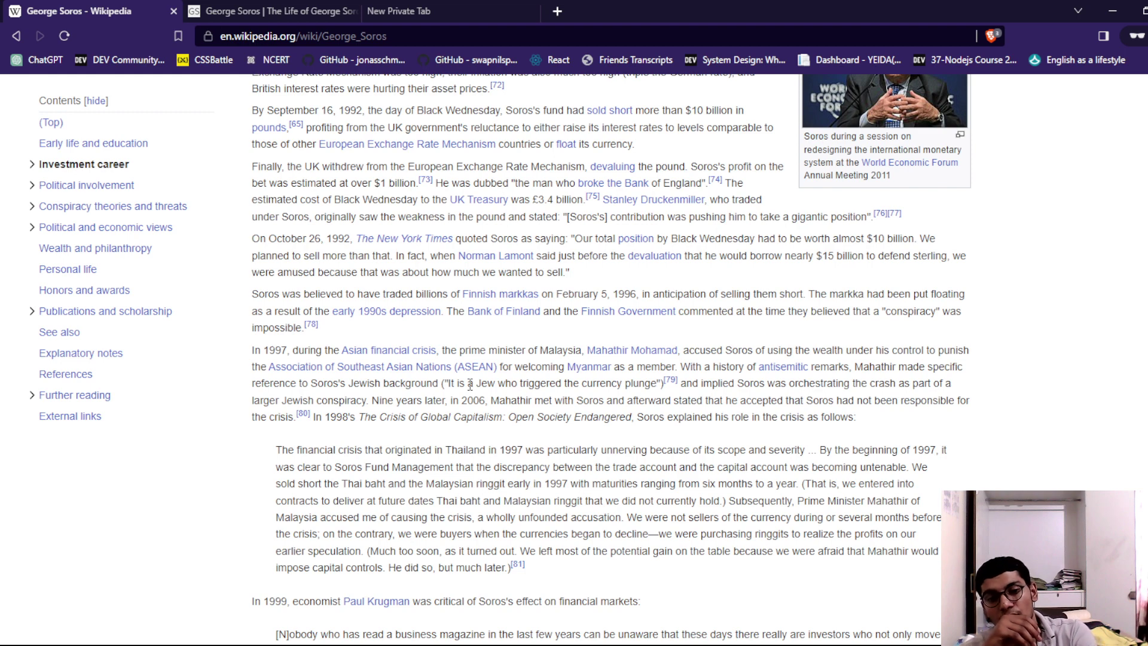
scroll(470, 384, down, 4)
scroll(469, 384, down, 3)
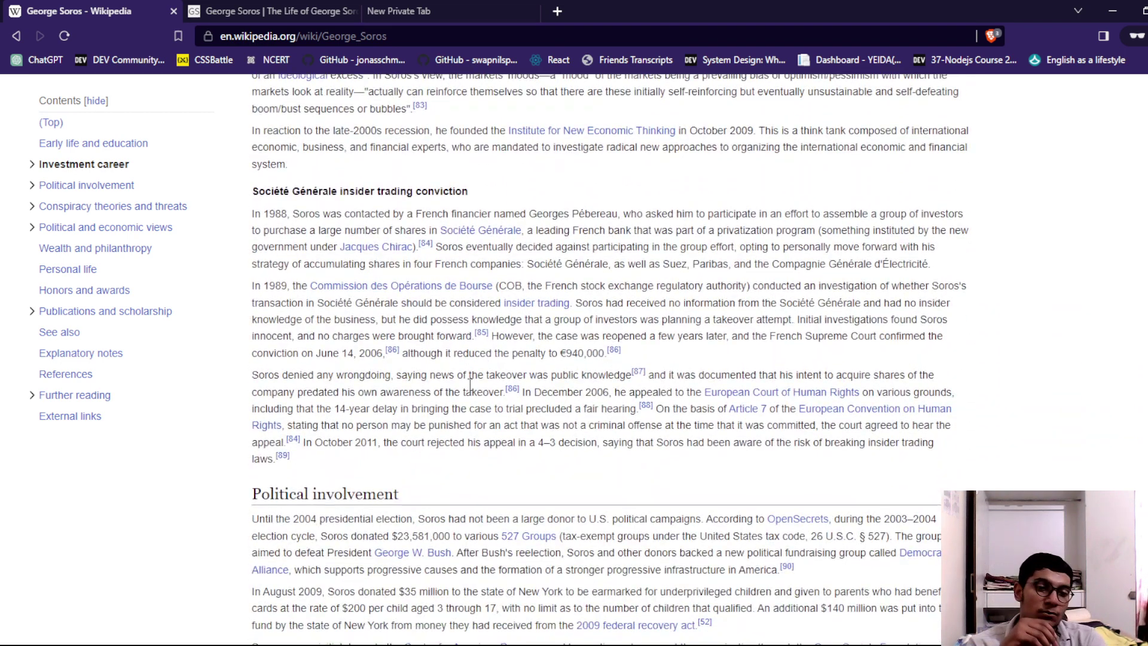
scroll(469, 384, down, 1)
scroll(469, 385, down, 1)
scroll(469, 384, down, 1)
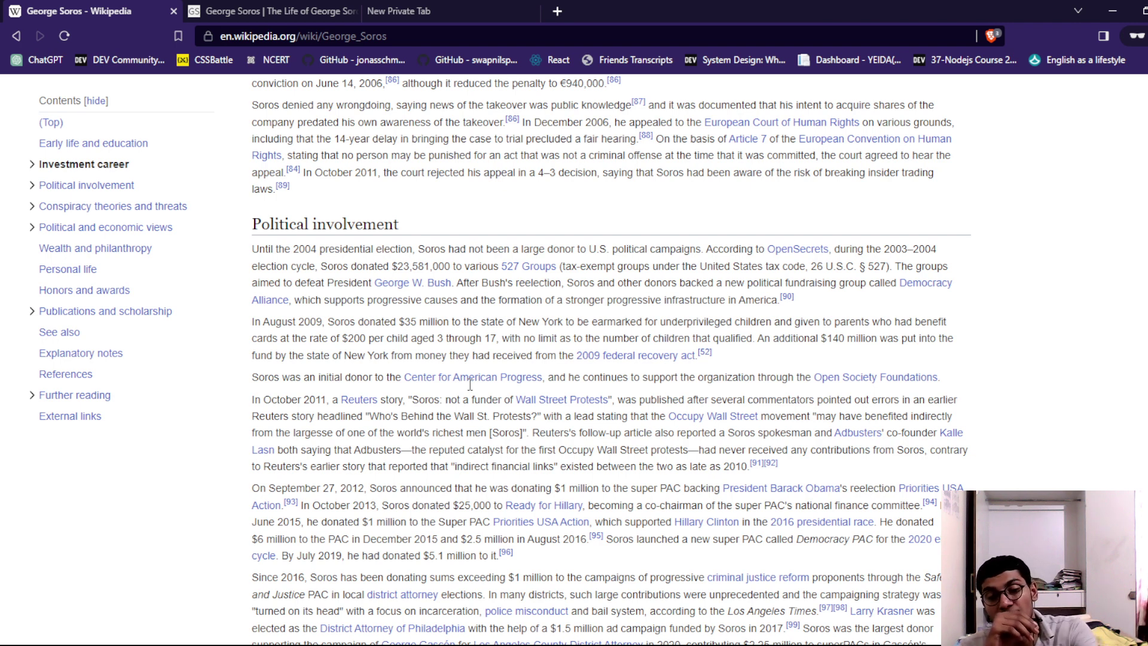
scroll(469, 384, down, 1)
scroll(469, 383, down, 2)
scroll(469, 385, down, 4)
scroll(469, 384, down, 1)
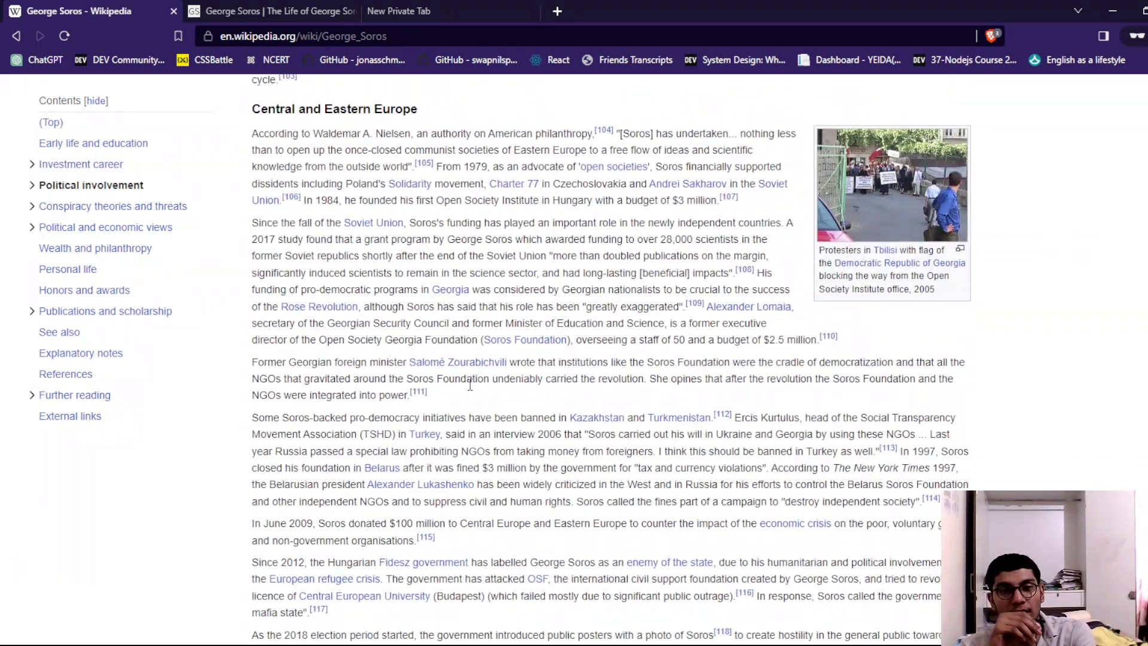
scroll(469, 384, down, 1)
scroll(469, 384, down, 4)
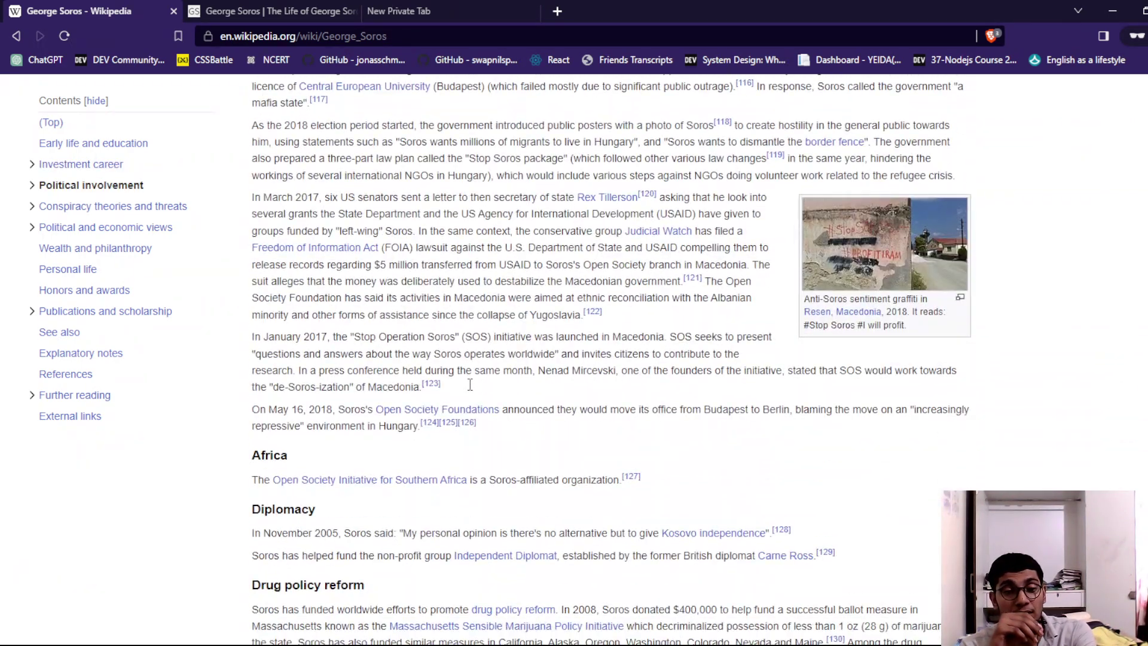
scroll(469, 384, down, 3)
scroll(468, 384, down, 2)
scroll(469, 383, down, 1)
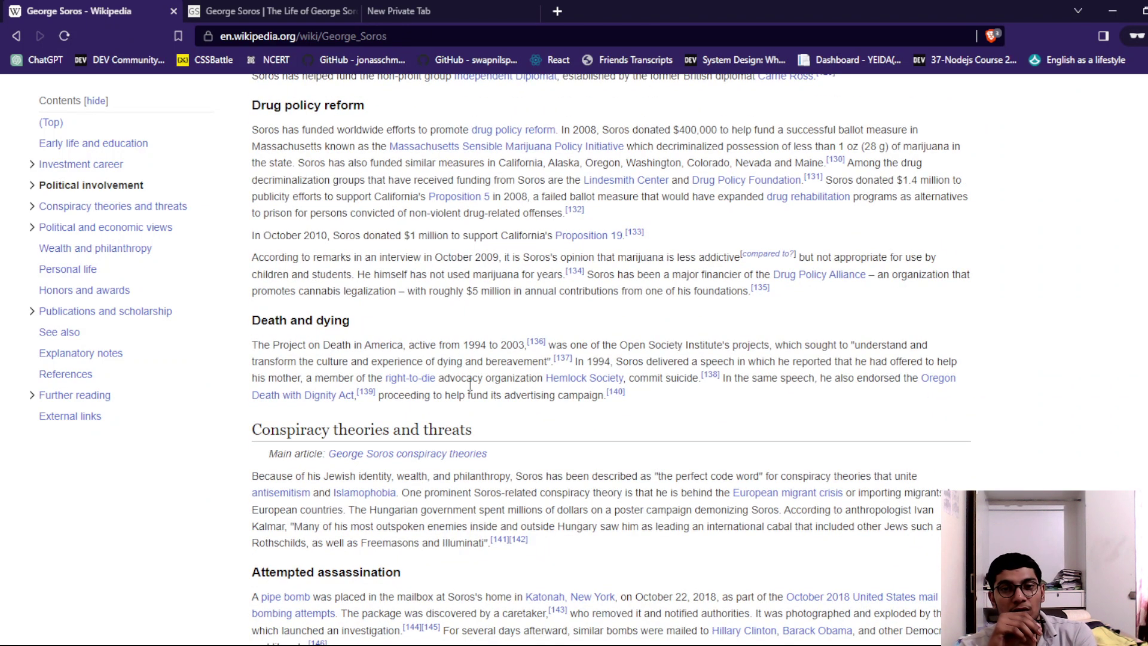
scroll(469, 384, down, 1)
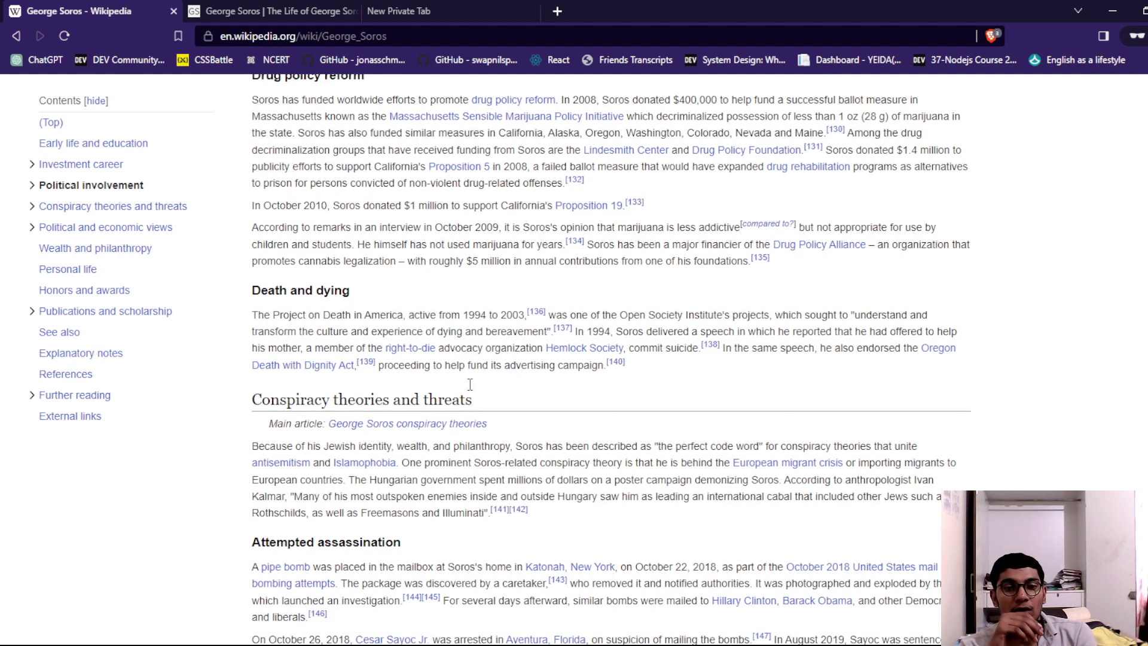
scroll(469, 385, down, 6)
scroll(469, 384, down, 2)
scroll(469, 384, down, 1)
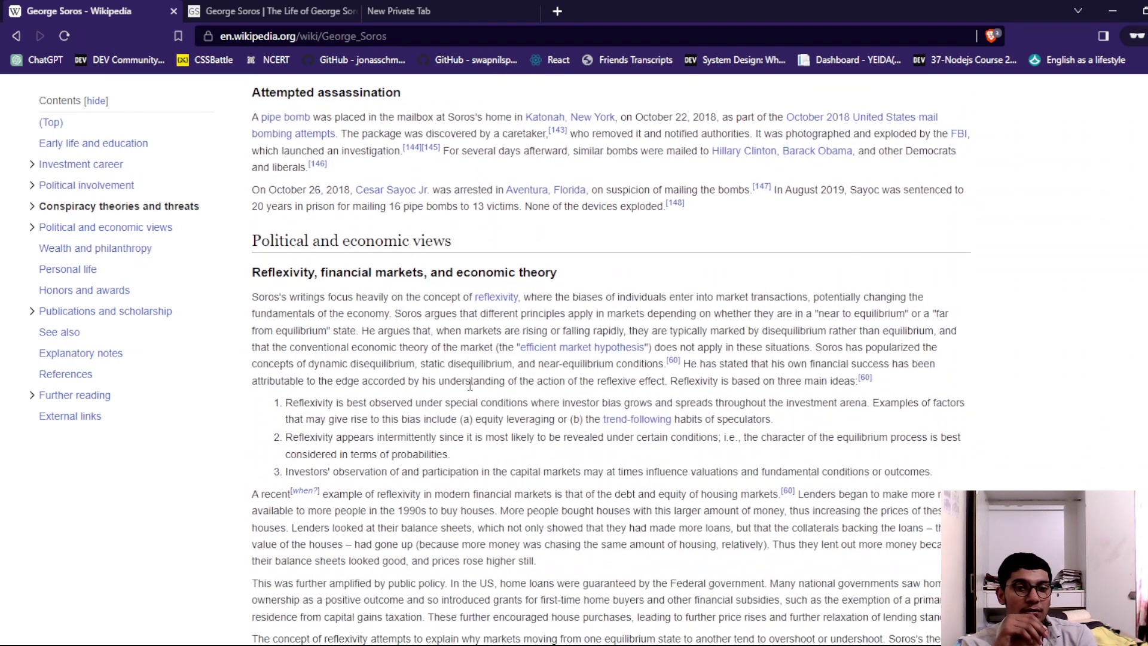
scroll(469, 384, down, 2)
scroll(469, 384, down, 8)
- Bring up the georgesoros.com 'The Life of George Soros' biography page
key(ctrl+Tab)
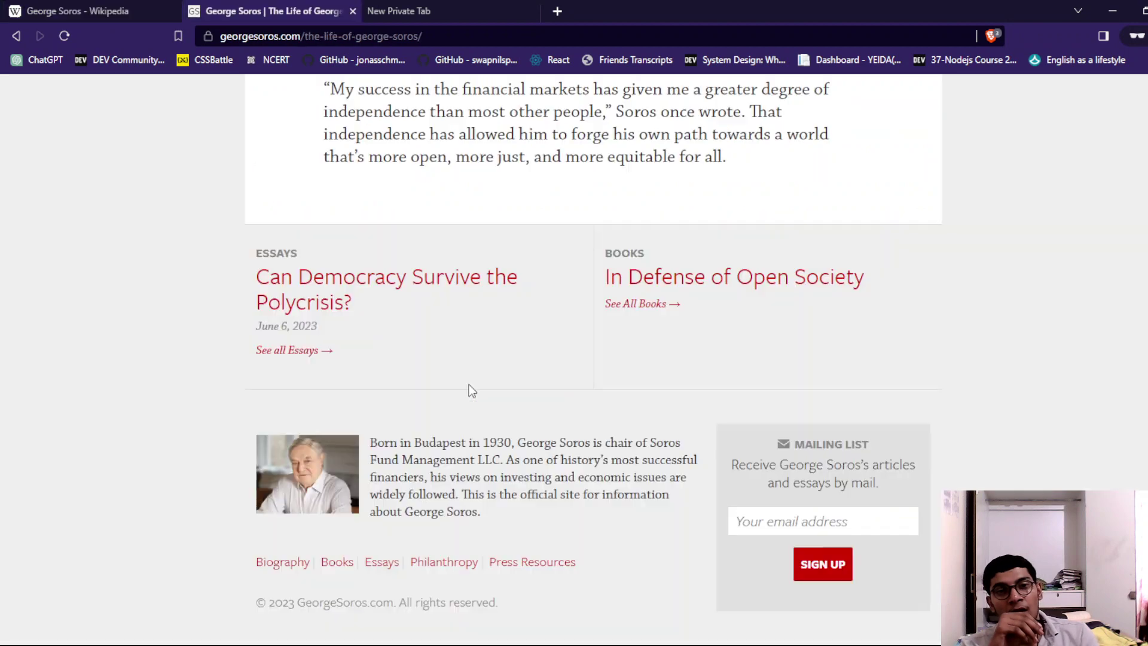
scroll(469, 390, up, 1)
scroll(469, 390, up, 1)
scroll(469, 390, up, 5)
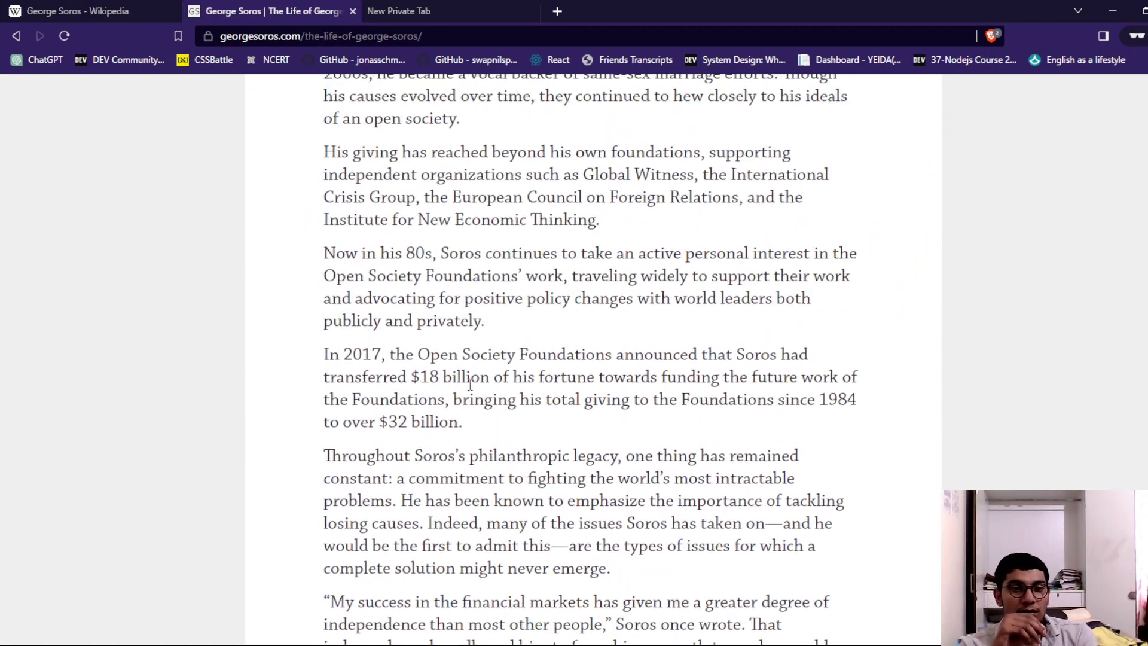
scroll(470, 390, up, 4)
scroll(469, 383, up, 5)
scroll(469, 384, up, 1)
scroll(468, 384, up, 2)
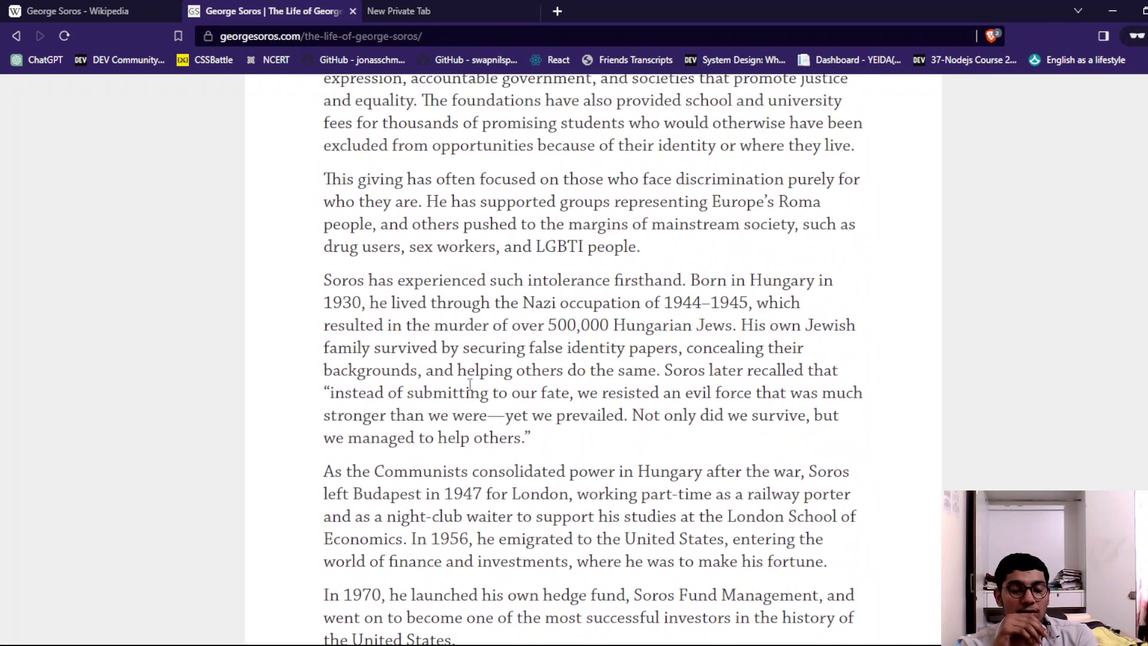
scroll(469, 384, up, 3)
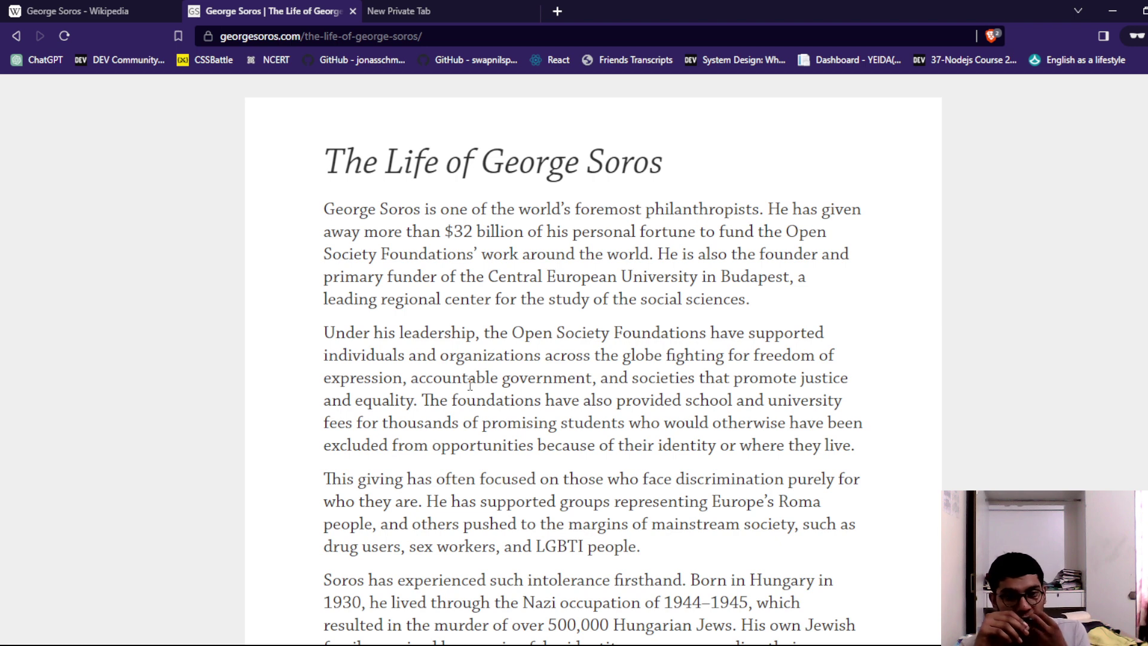
scroll(470, 385, down, 1)
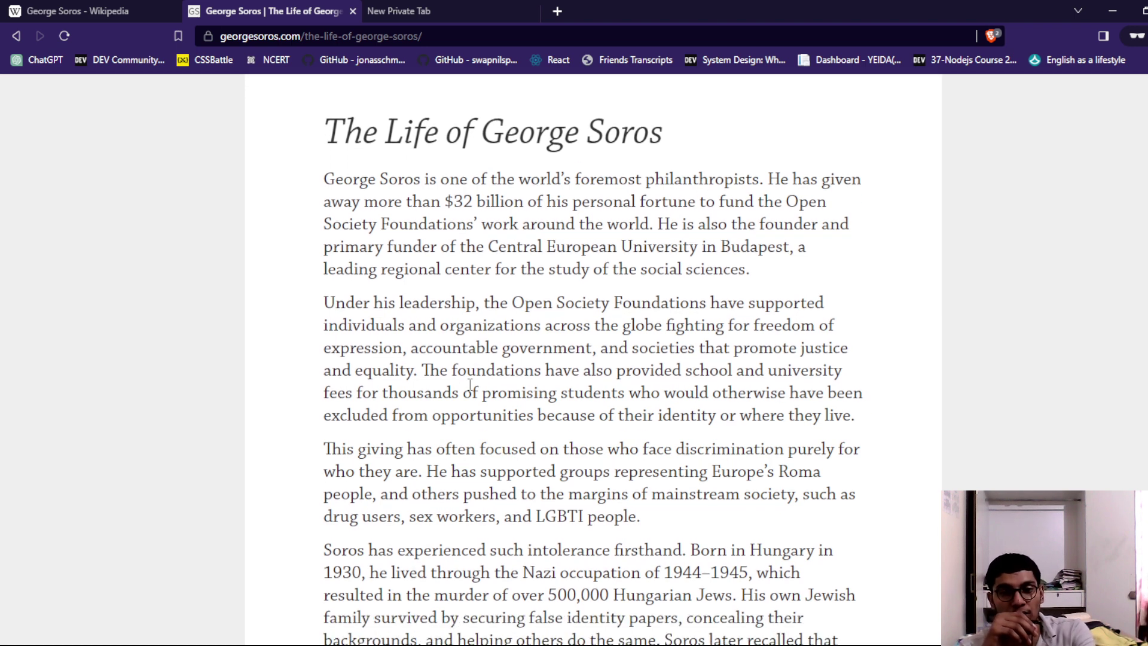
scroll(470, 383, down, 1)
scroll(470, 383, down, 1)
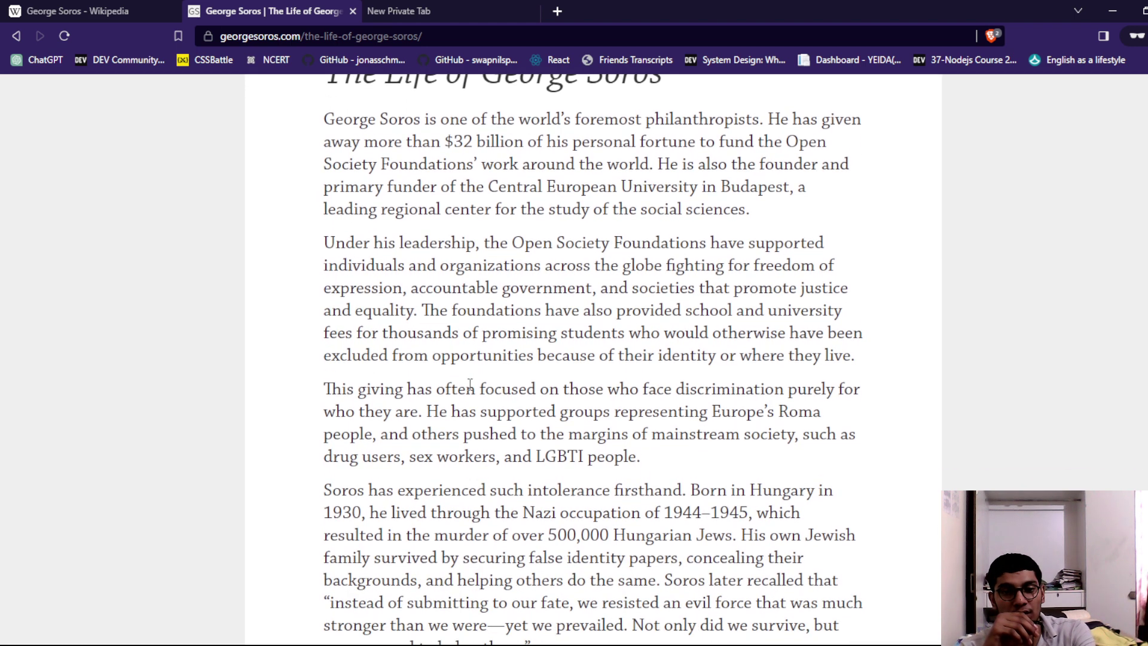
scroll(470, 384, down, 1)
scroll(470, 384, down, 1)
scroll(470, 383, down, 1)
scroll(470, 384, down, 1)
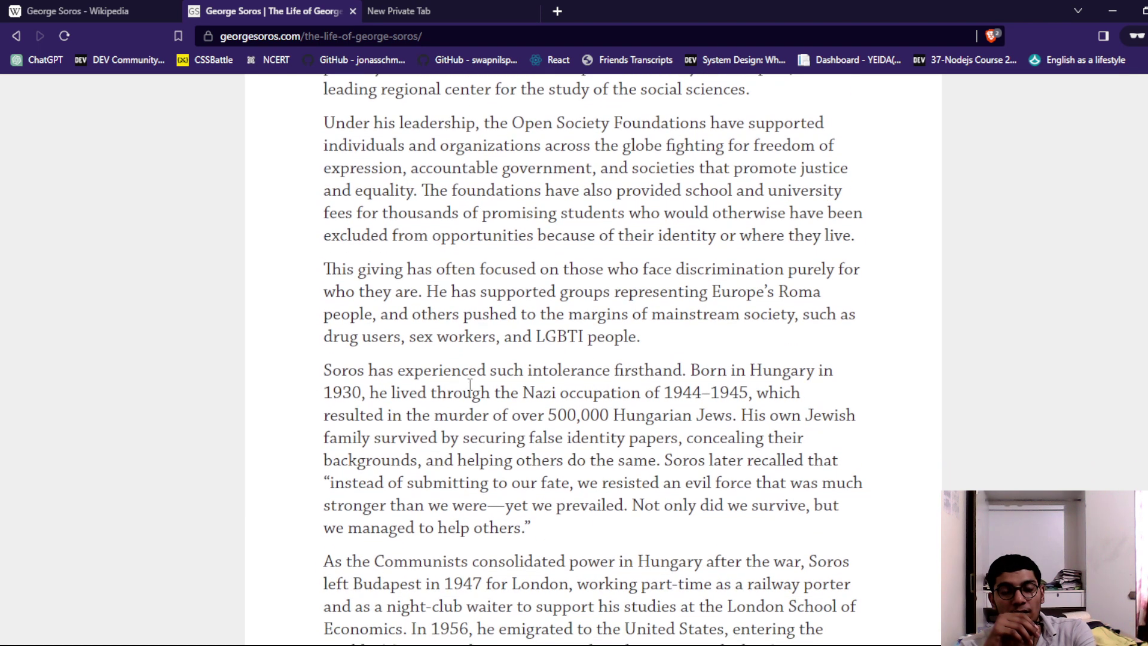
scroll(470, 384, down, 1)
scroll(470, 384, down, 1)
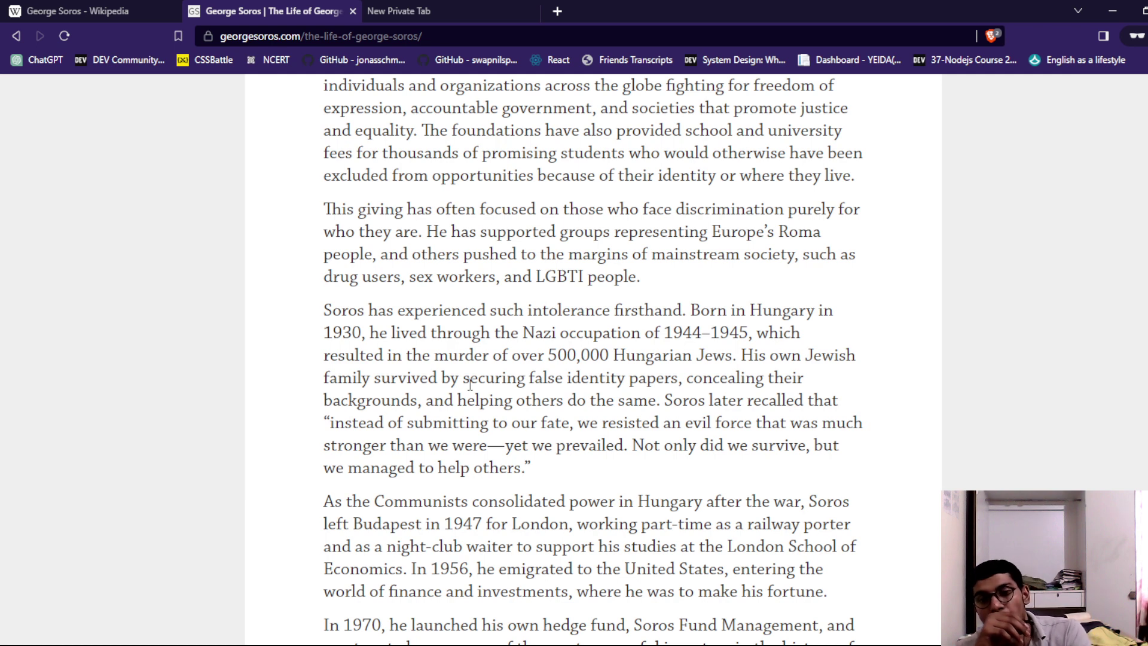
scroll(468, 383, down, 1)
scroll(469, 385, down, 1)
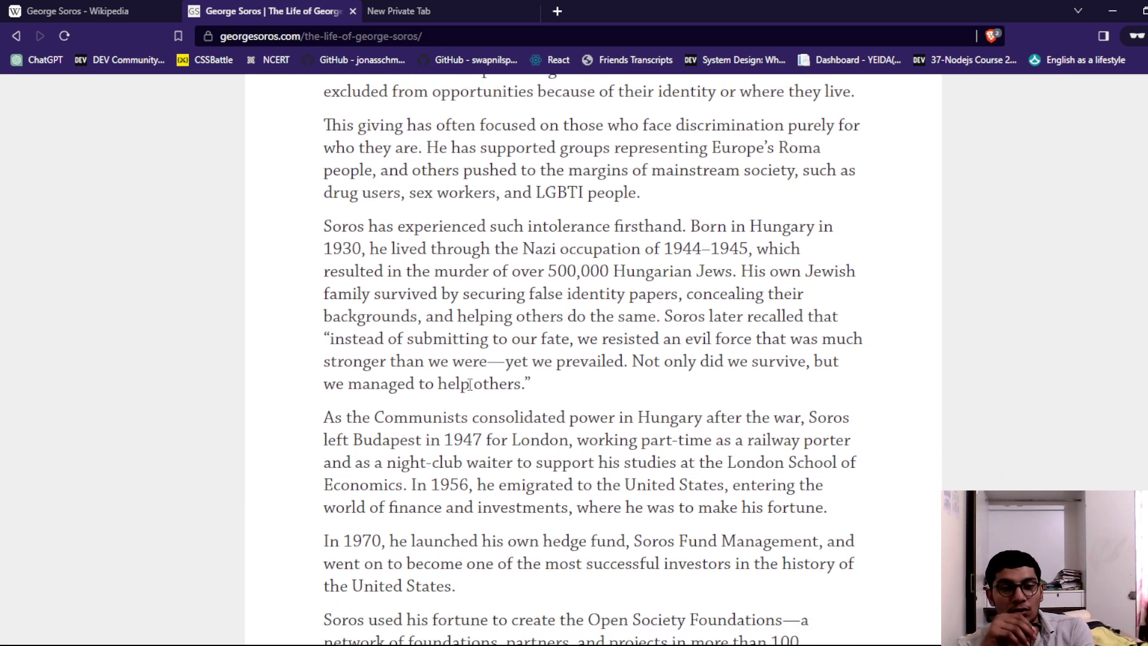
scroll(469, 384, down, 1)
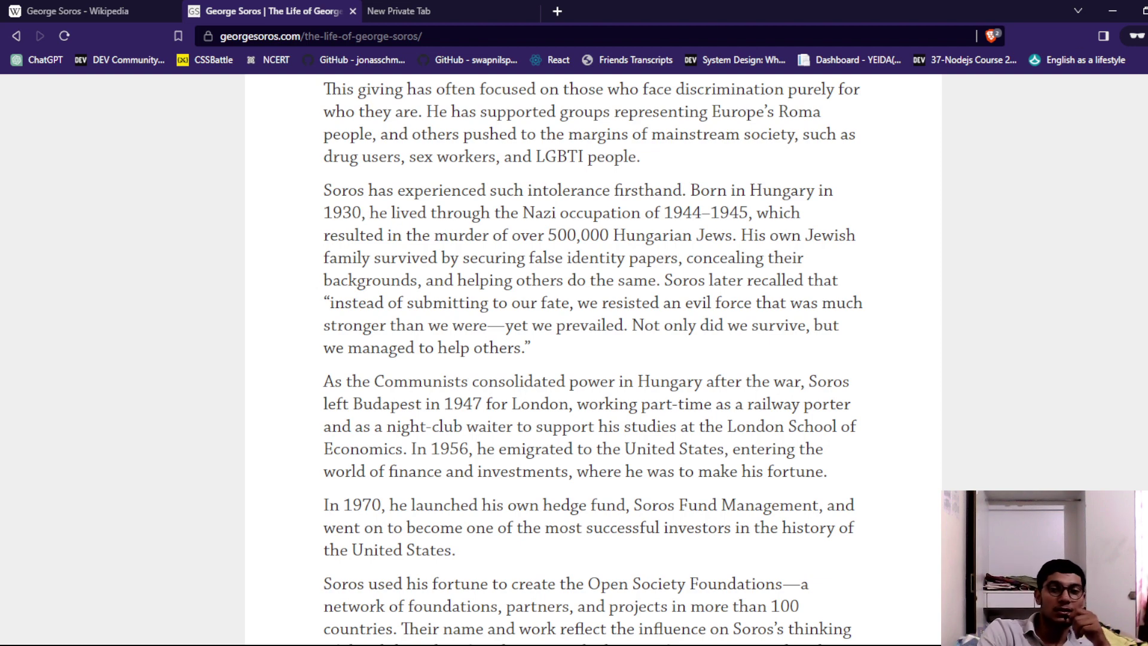
scroll(893, 315, down, 5)
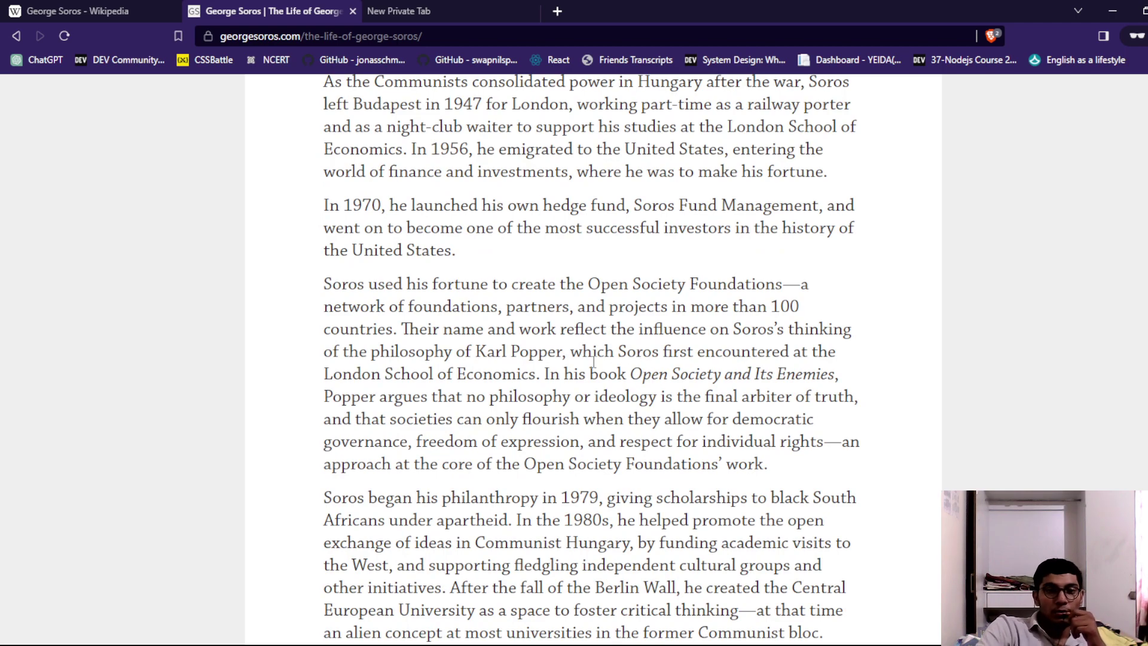
scroll(592, 361, down, 3)
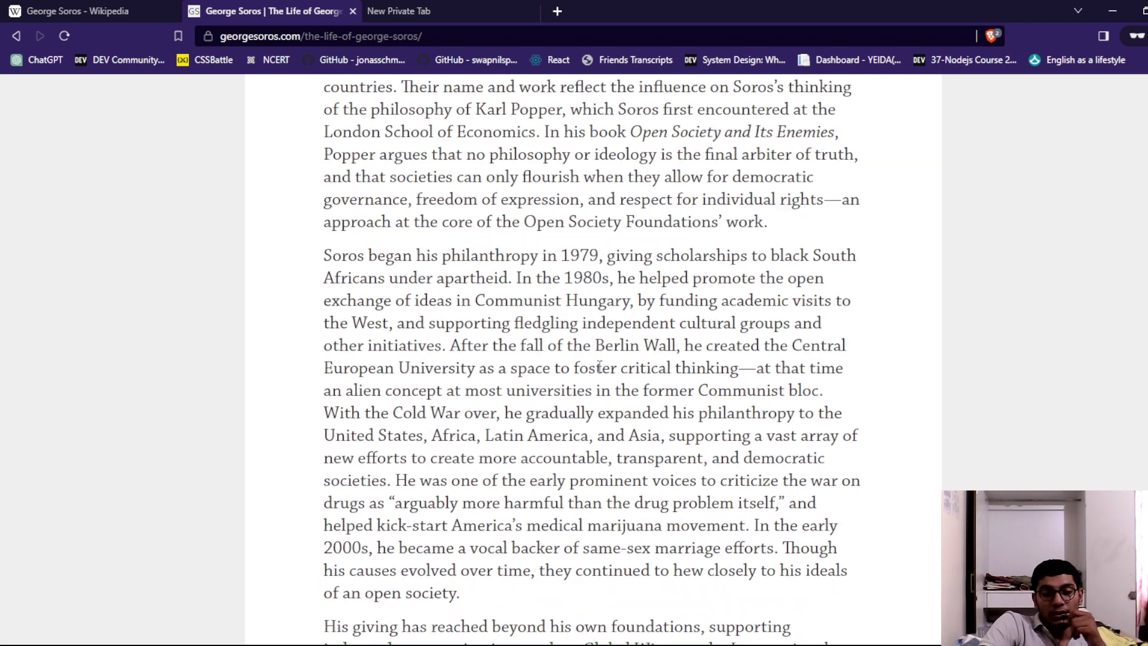
scroll(596, 373, down, 8)
scroll(608, 395, down, 4)
scroll(609, 396, up, 5)
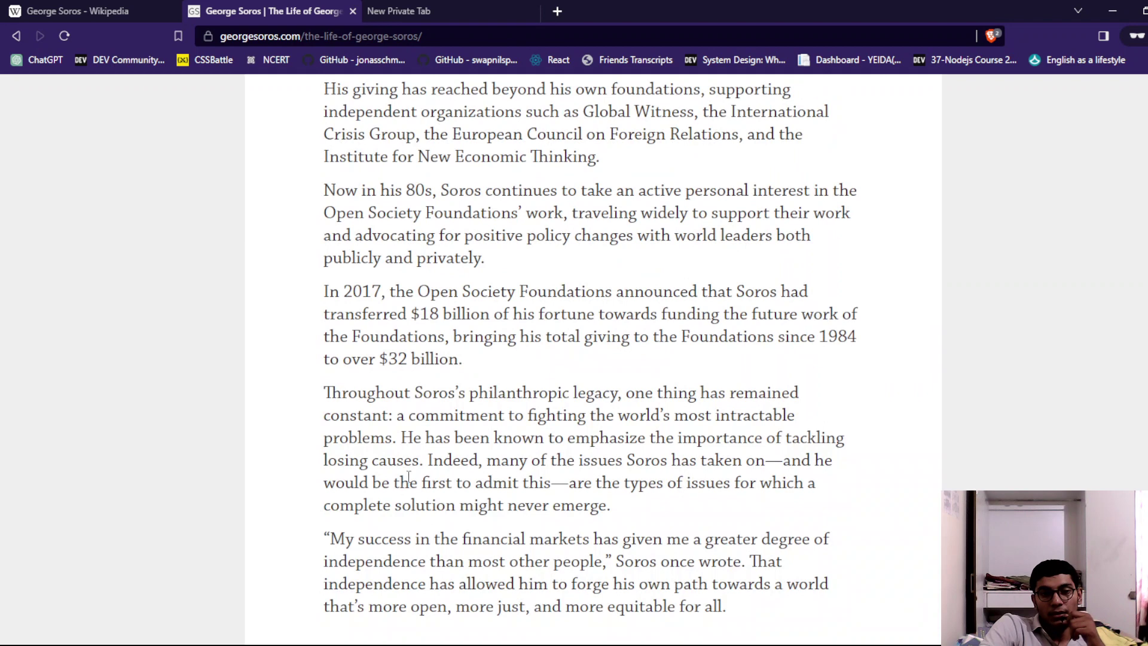
scroll(398, 478, down, 3)
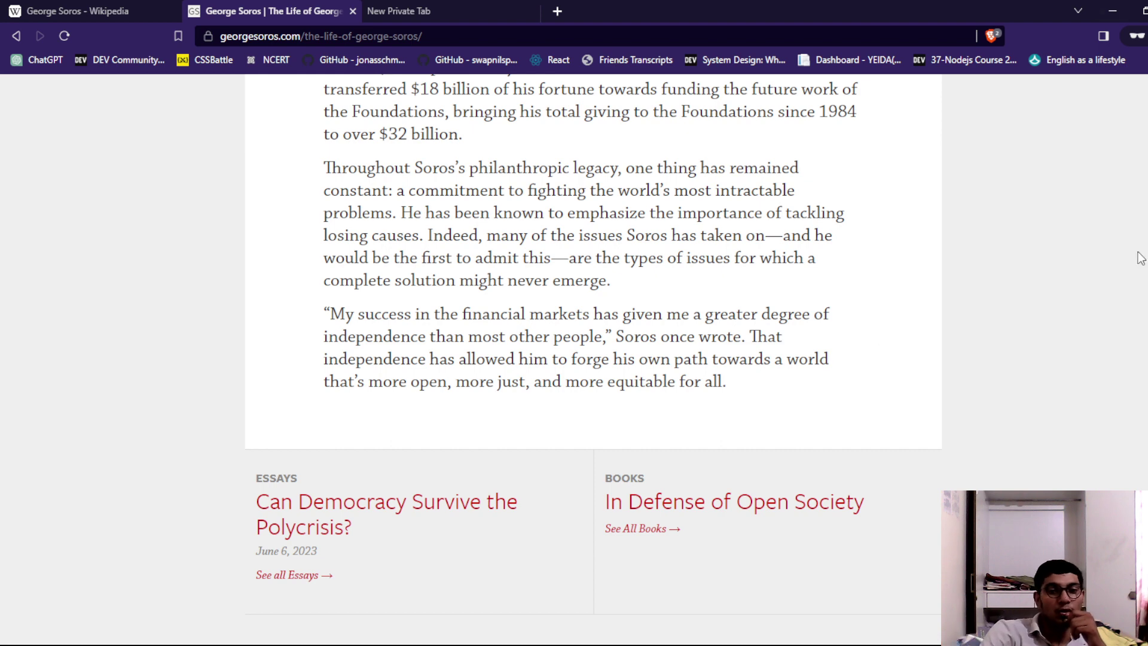
scroll(675, 632, down, 3)
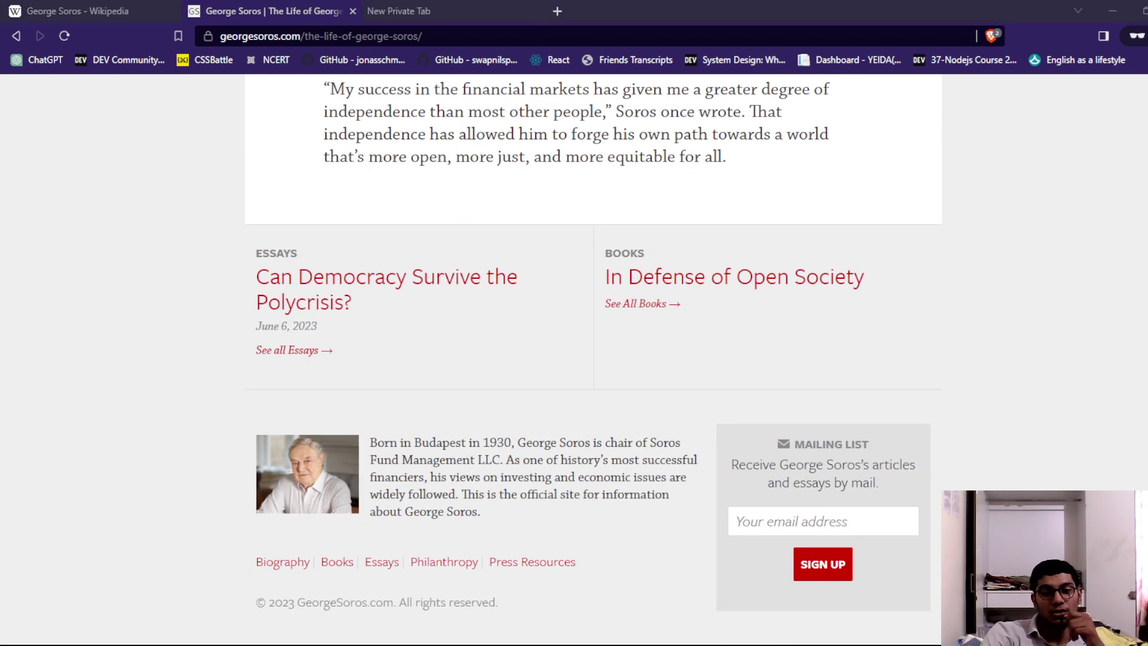